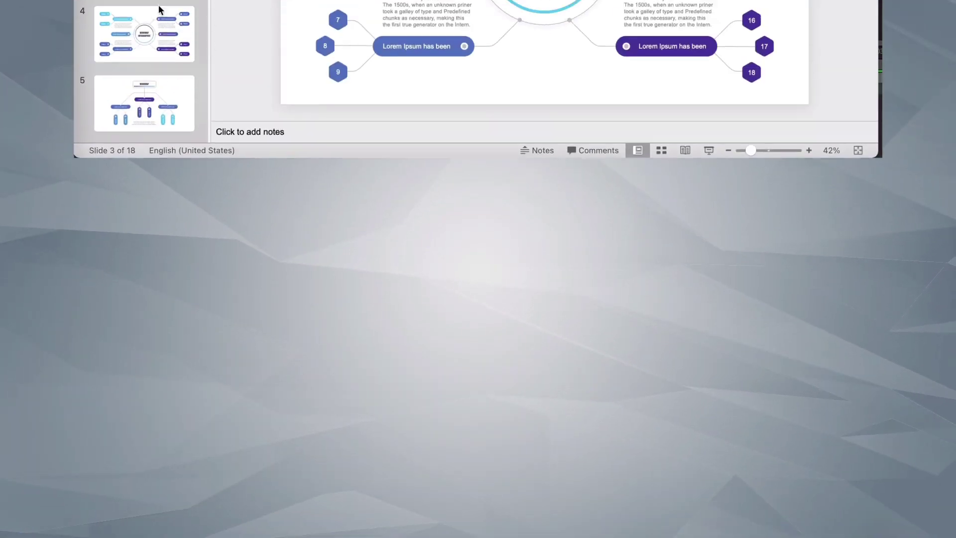
- Step through the template's slides 5–7, then select slide 4's mindmap infographic
key("Down")
key("Down")
scroll(148, 444, "down", 3)
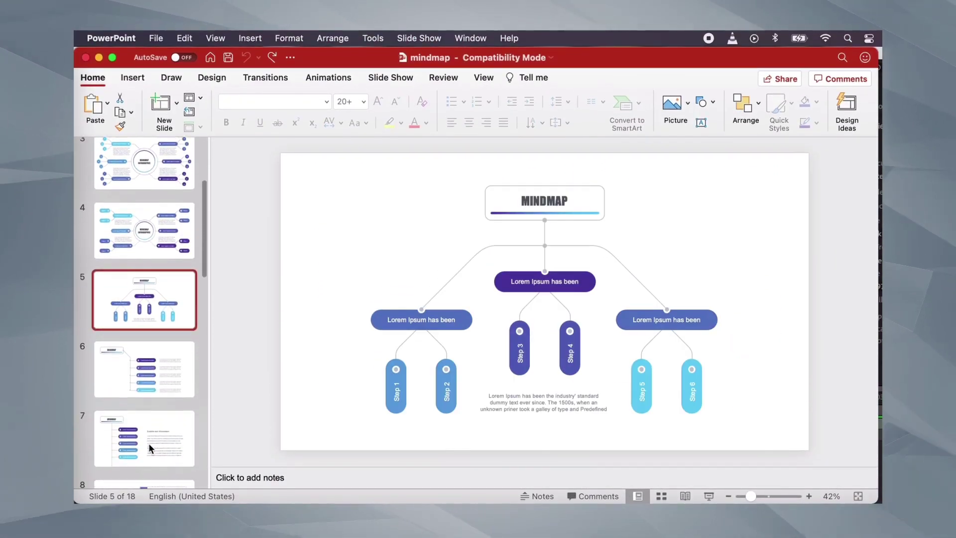
left_click(157, 376)
left_click(155, 420)
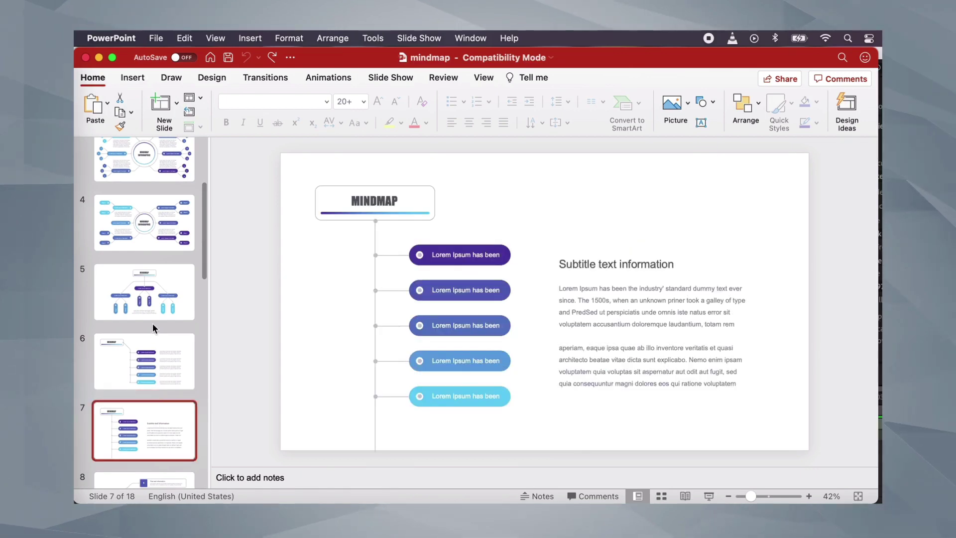
left_click(150, 307)
left_click(144, 206)
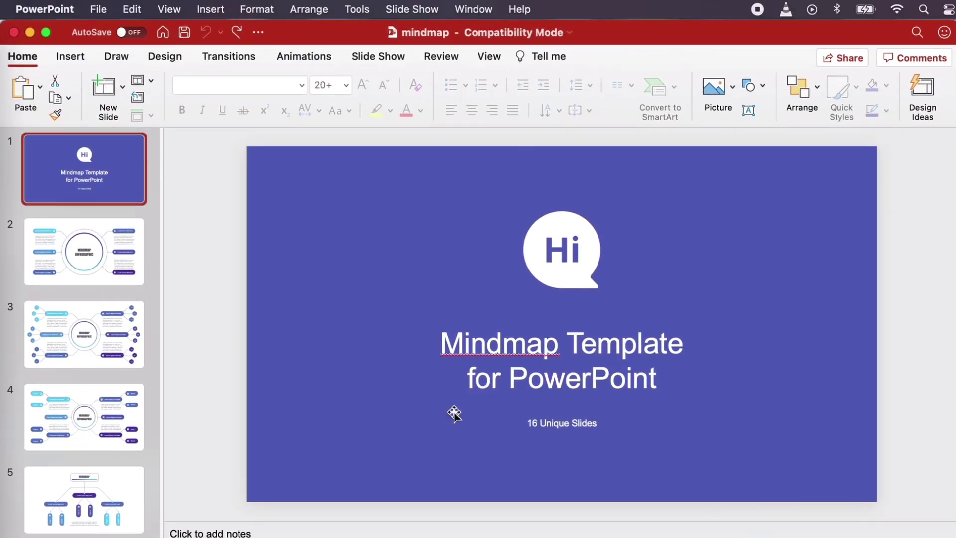
- Preview slides 2 through 7, then return to the slide 4 mindmap infographic
left_click(122, 274)
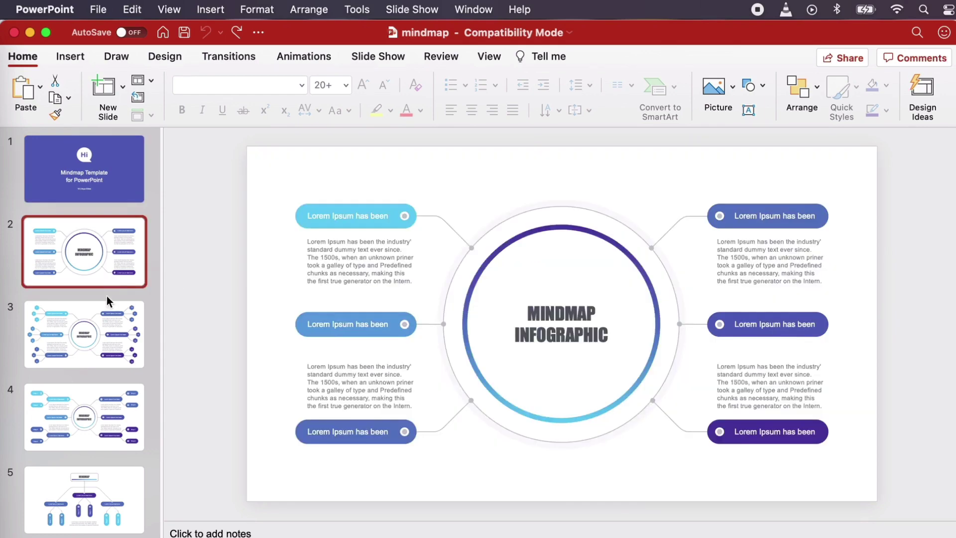
left_click(101, 364)
left_click(101, 417)
left_click(91, 493)
scroll(90, 494, "down", 2)
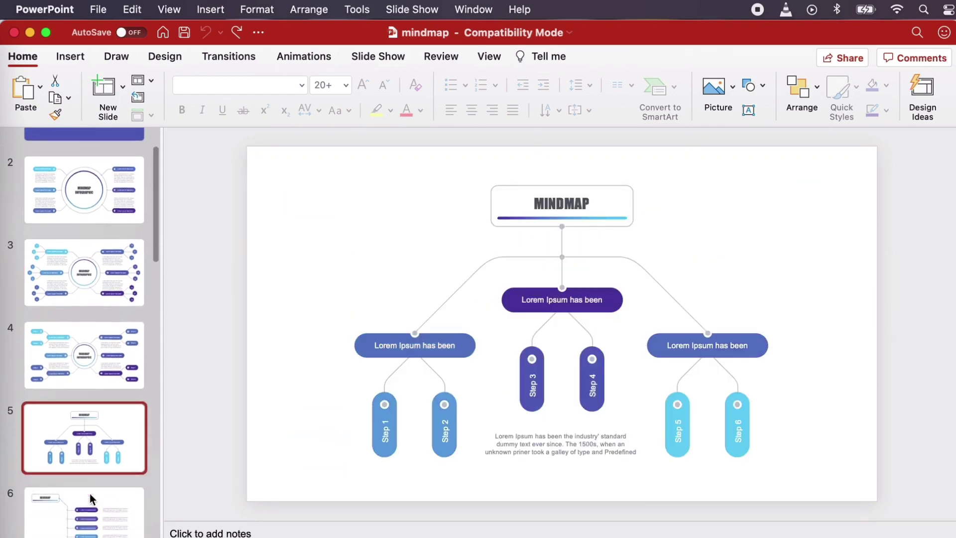
scroll(89, 494, "down", 2)
left_click(98, 418)
left_click(96, 466)
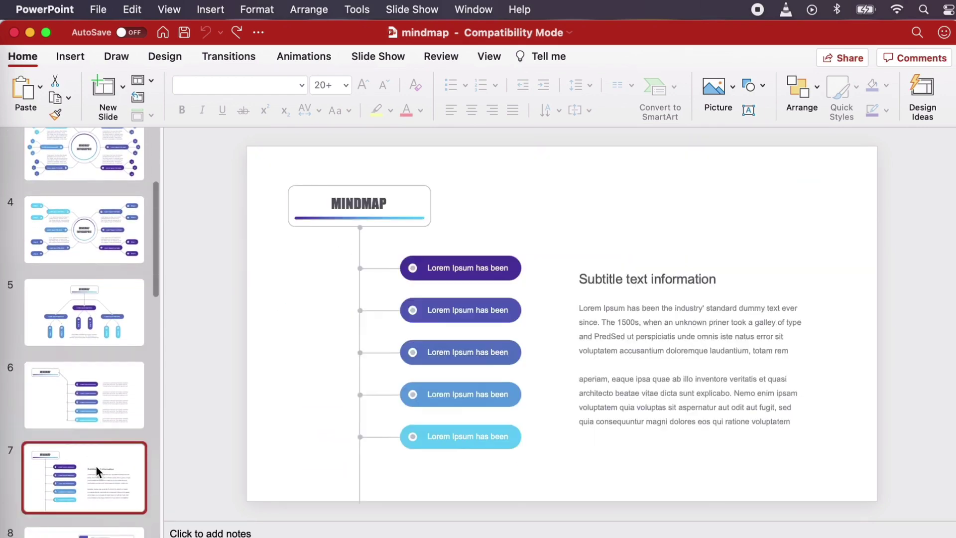
left_click(91, 334)
left_click(86, 210)
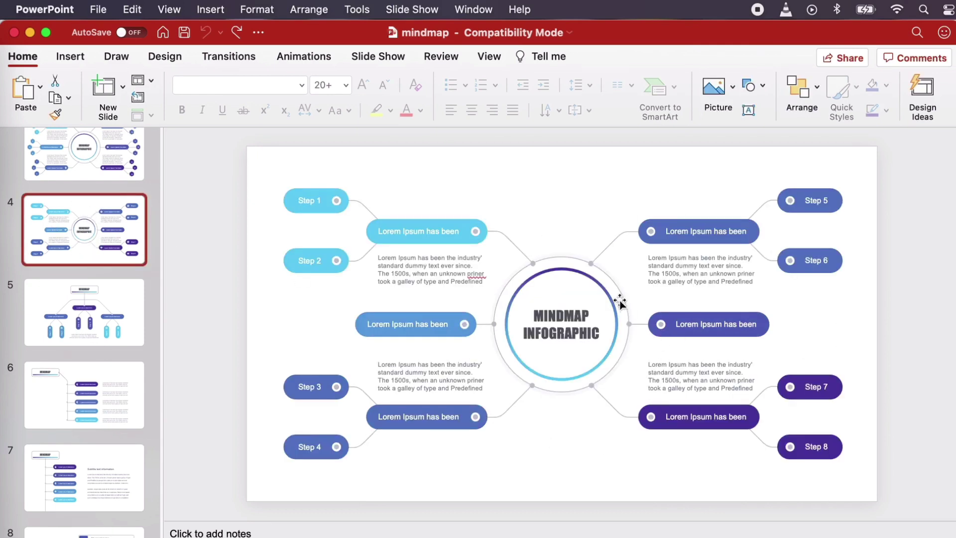
- Ungroup the mindmap graphic into separate shapes using Arrange > Ungroup
left_click(573, 258)
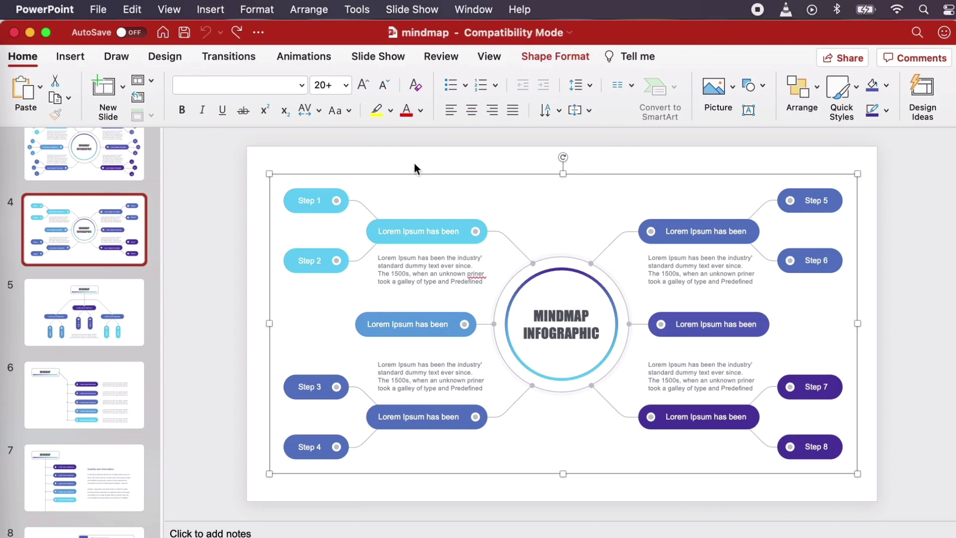
left_click(313, 10)
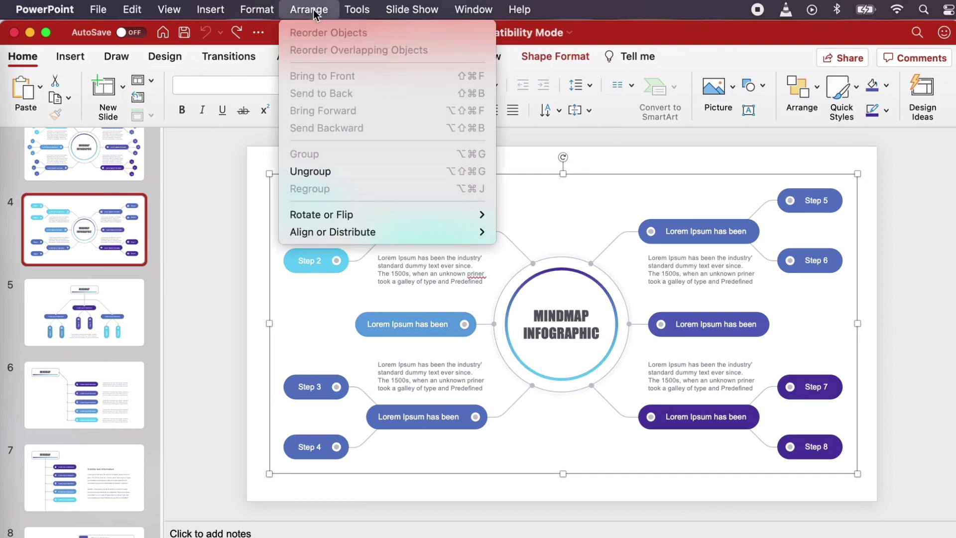
left_click(324, 171)
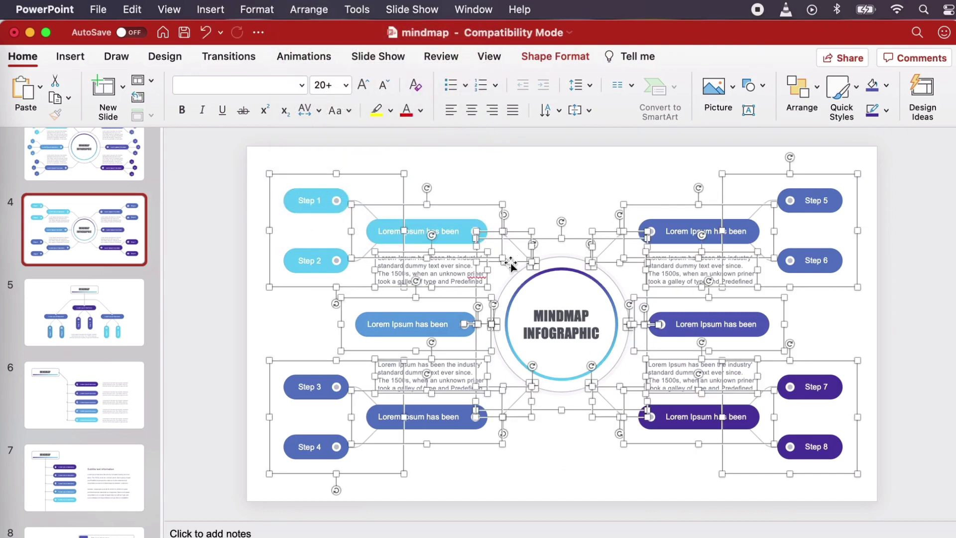
left_click(575, 171)
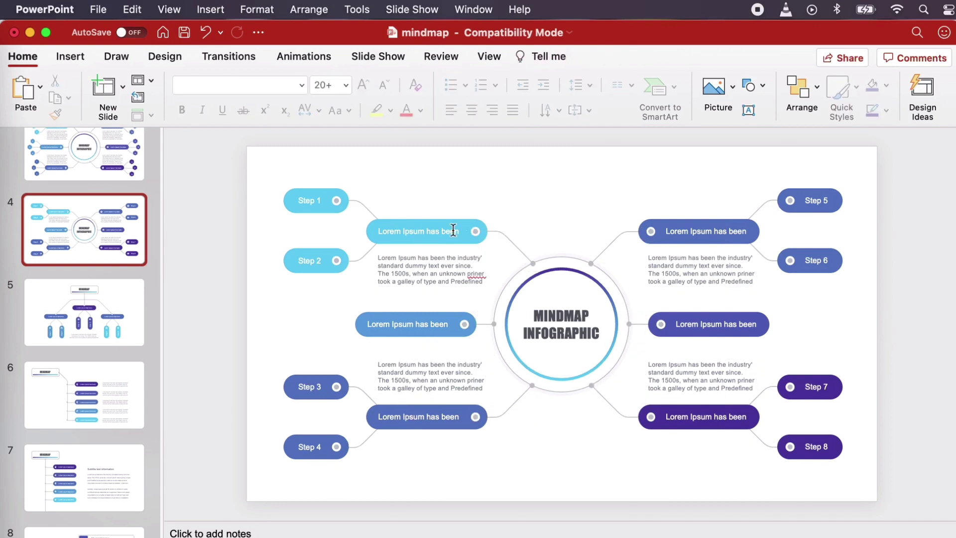
- Marquee-select the left-half mindmap shapes (Steps 1–4) and delete them
left_click(422, 225)
left_click(306, 191)
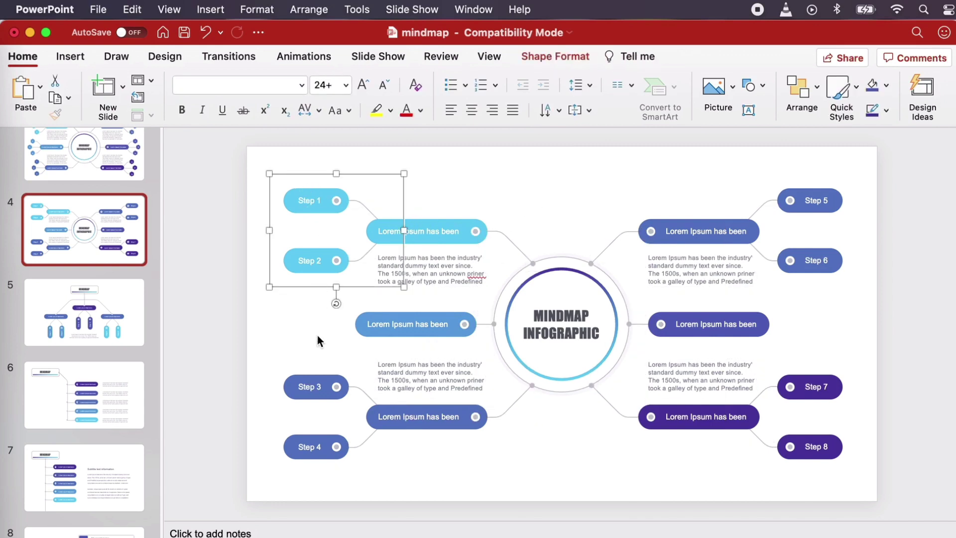
left_click(314, 382)
left_click(264, 318)
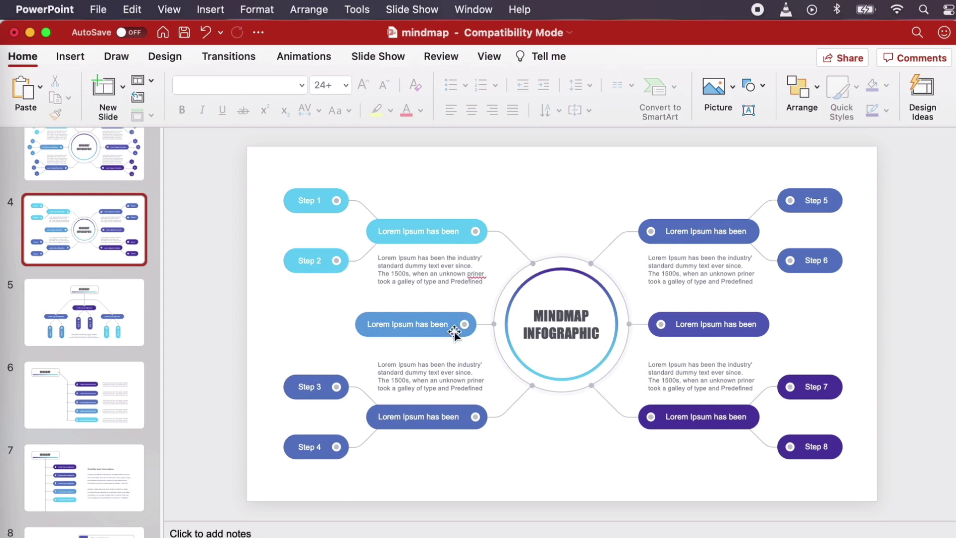
left_click_drag(264, 168, 494, 479)
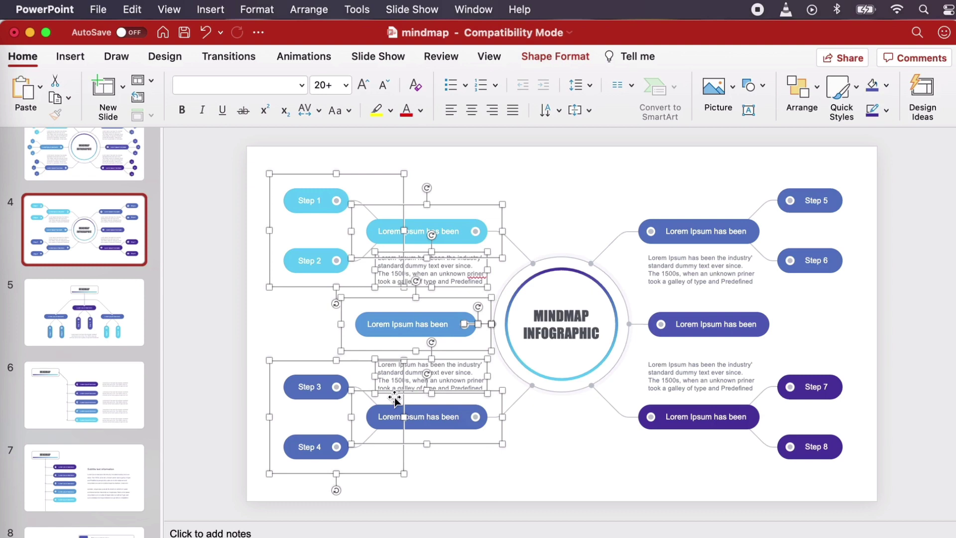
key("Delete")
- Delete the leftover left-side connector lines and the three dots on the circle's edge
left_click(512, 234)
key("Delete")
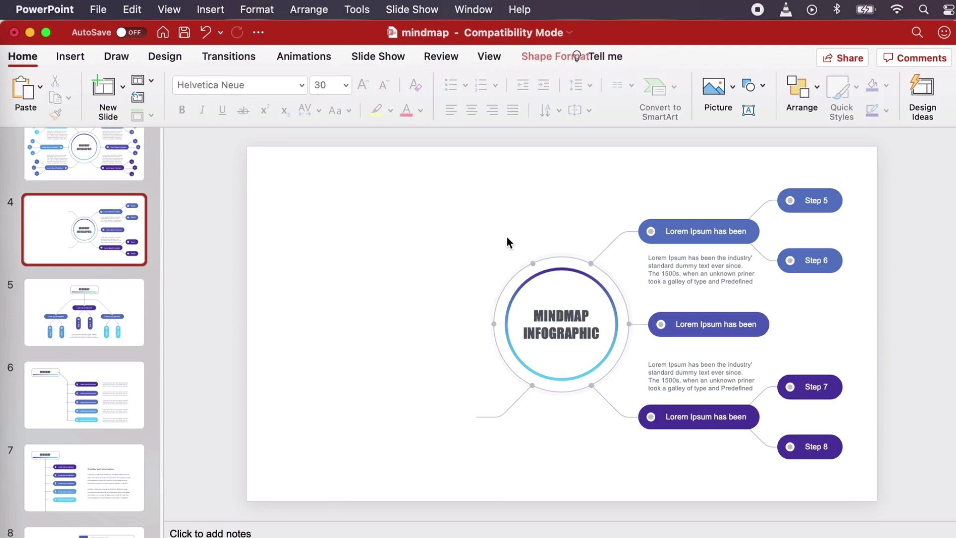
left_click(494, 325)
key("Delete")
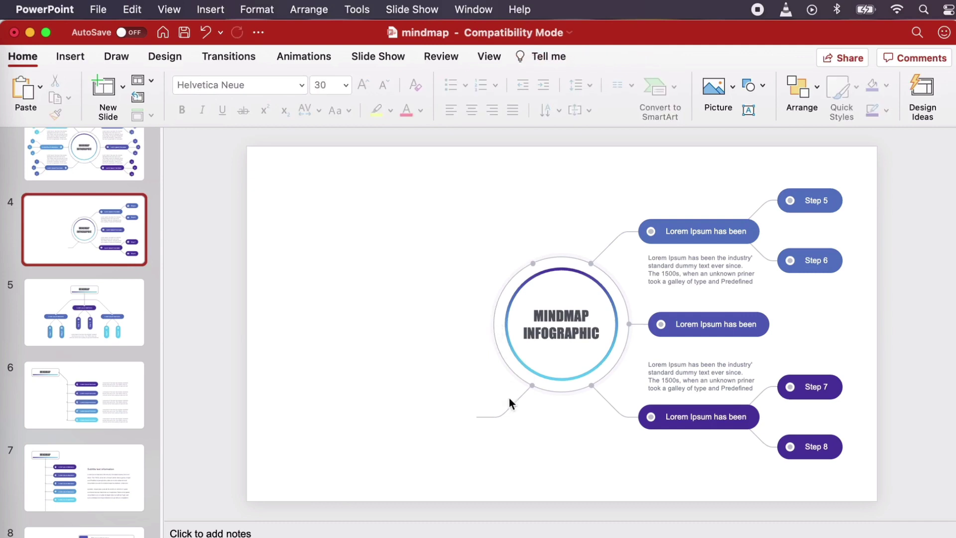
left_click(512, 404)
key("Delete")
left_click(532, 386)
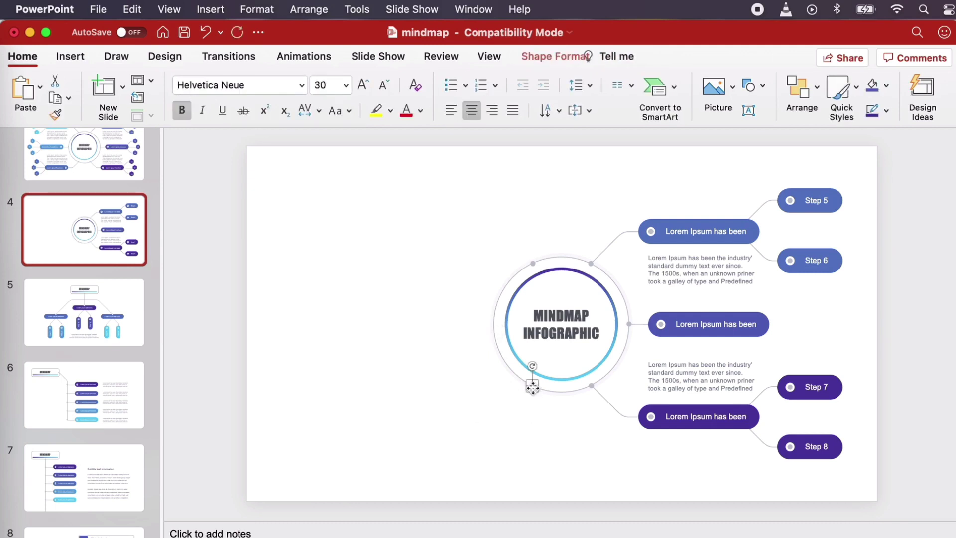
key("Delete")
left_click(533, 267)
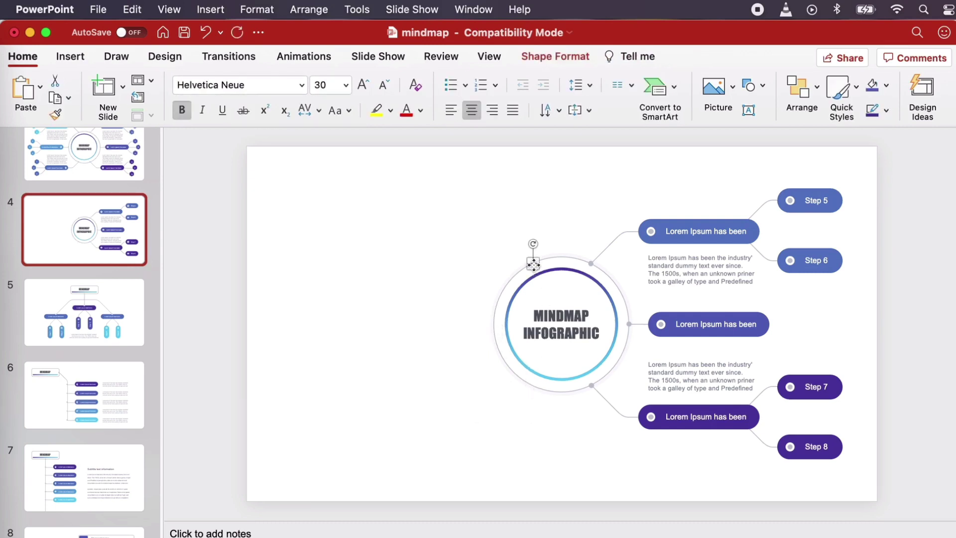
key("Delete")
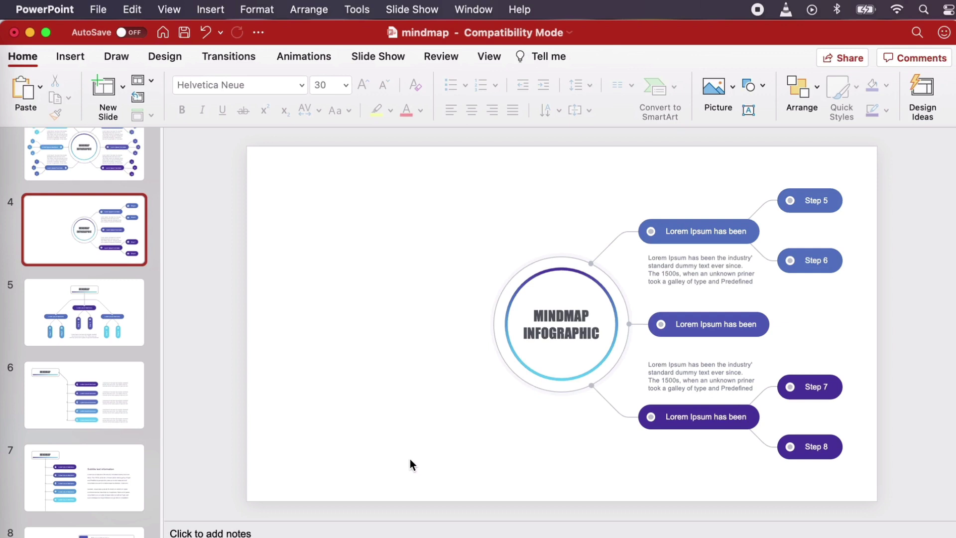
- Select all remaining mindmap shapes and drag them left toward the slide centre
left_click_drag(448, 154, 870, 494)
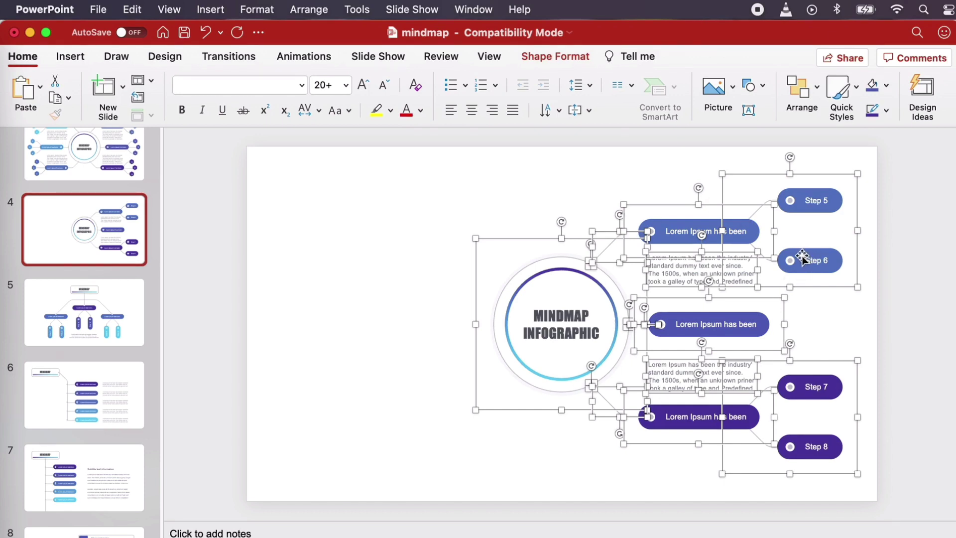
left_click_drag(801, 256, 579, 256)
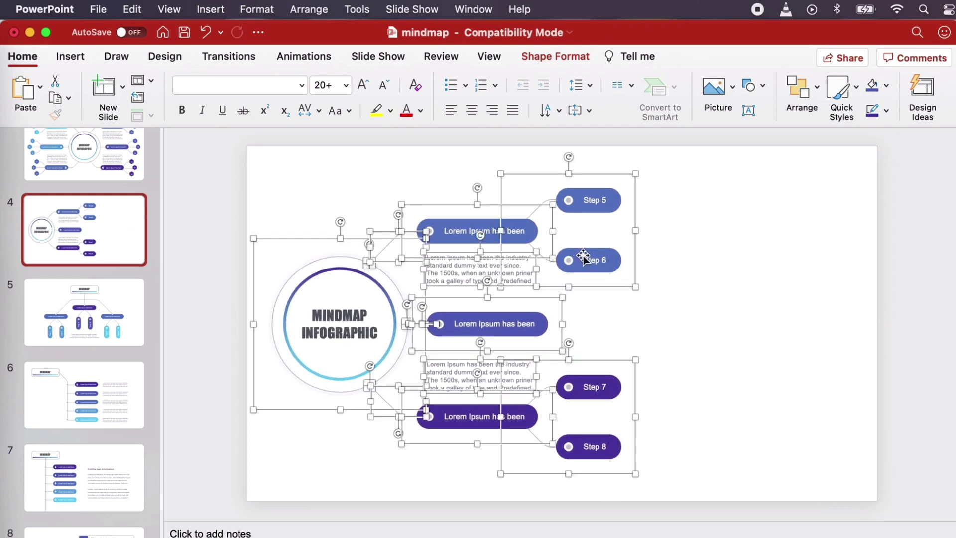
left_click(730, 312)
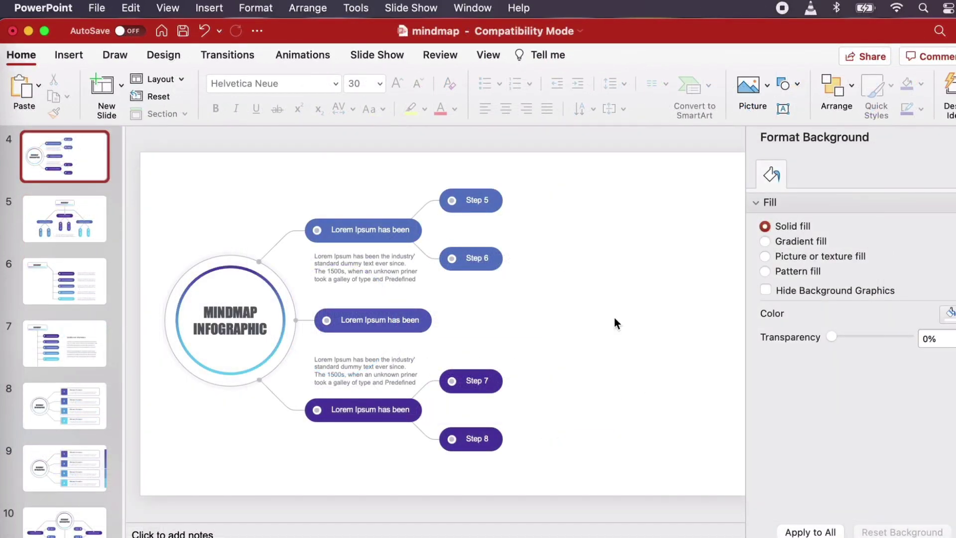
- Draw a 1.5-inch oval circle to the right of the Step 5 pill
left_click(786, 86)
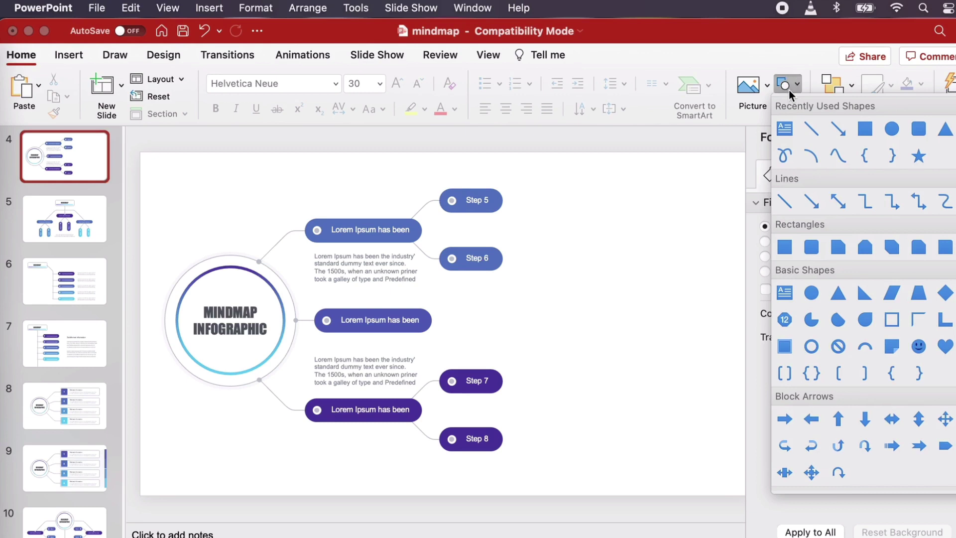
left_click(893, 131)
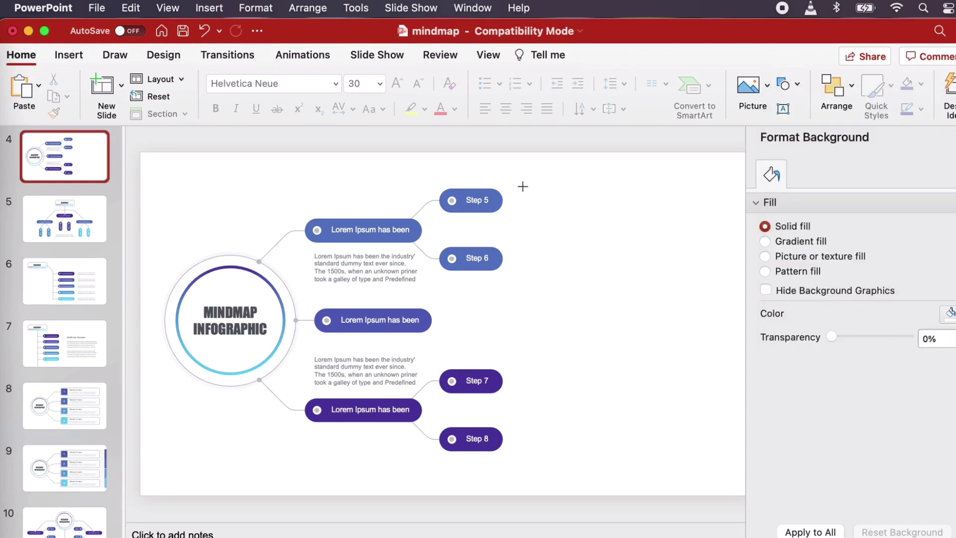
left_click_drag(521, 185, 543, 205)
- Draw a straight line from the Step 5 pill to the new circle
left_click(605, 210)
left_click(785, 87)
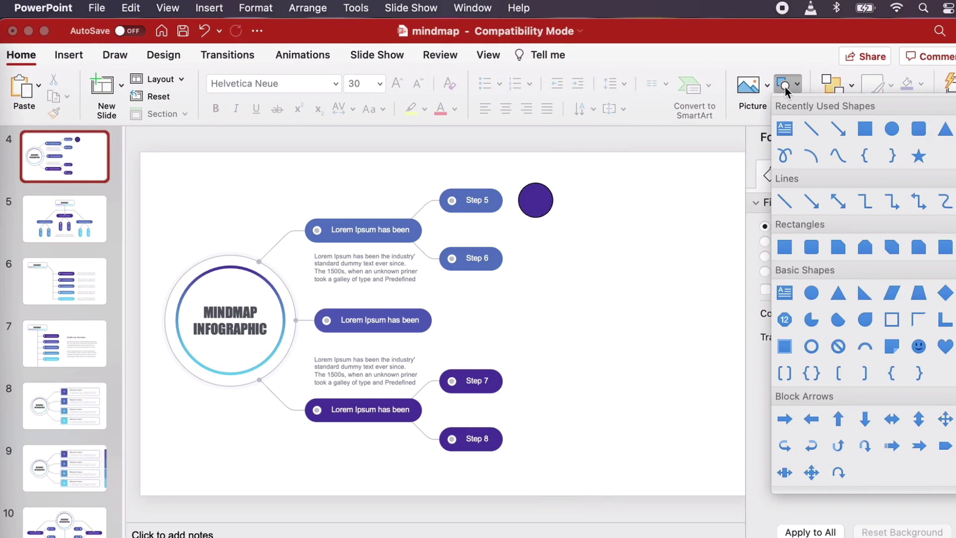
left_click(817, 133)
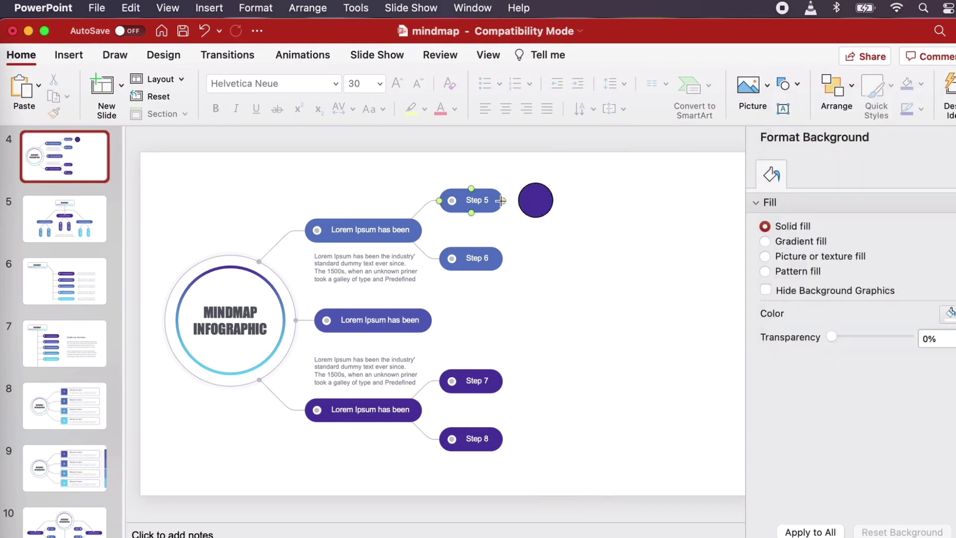
left_click_drag(501, 200, 536, 200)
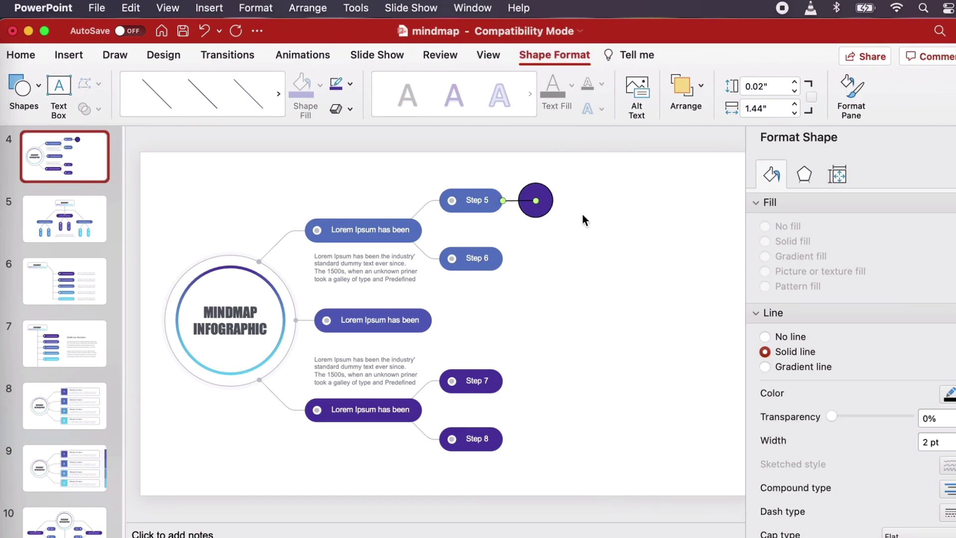
- Send the new connector line behind the shapes
left_click(308, 8)
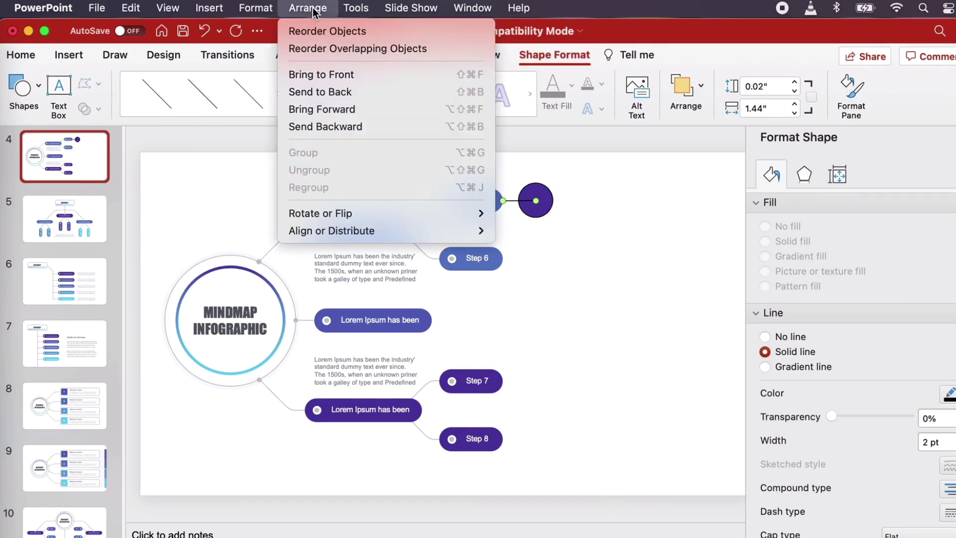
left_click(359, 93)
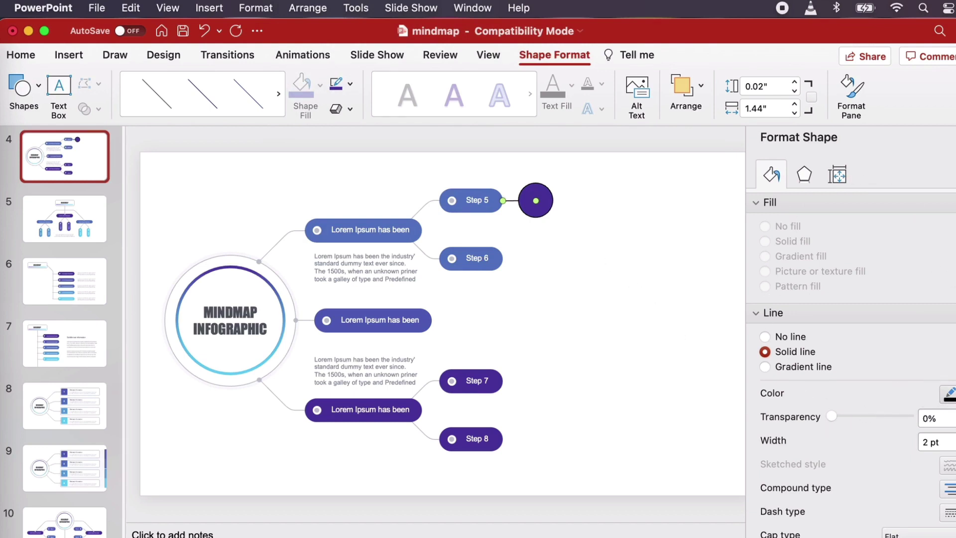
left_click(949, 393)
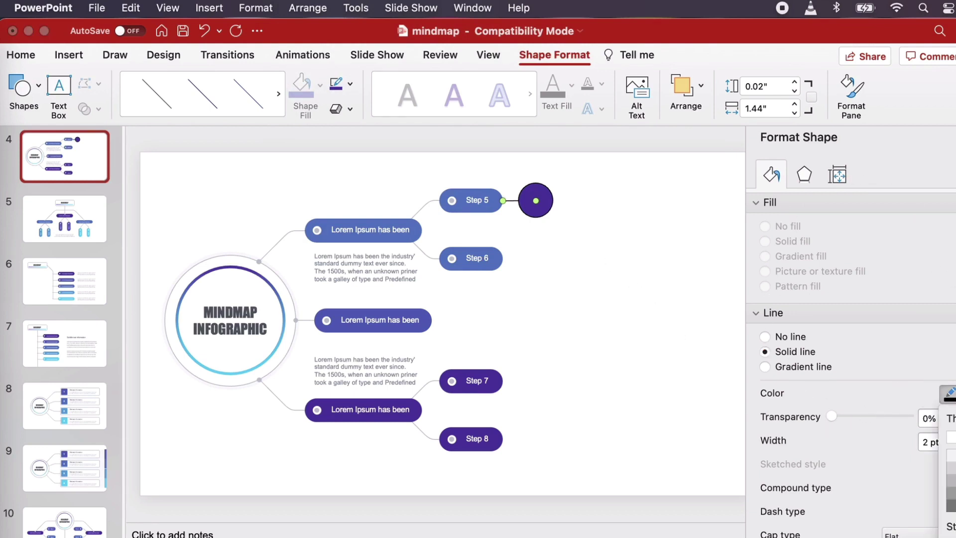
left_click(952, 487)
left_click(612, 350)
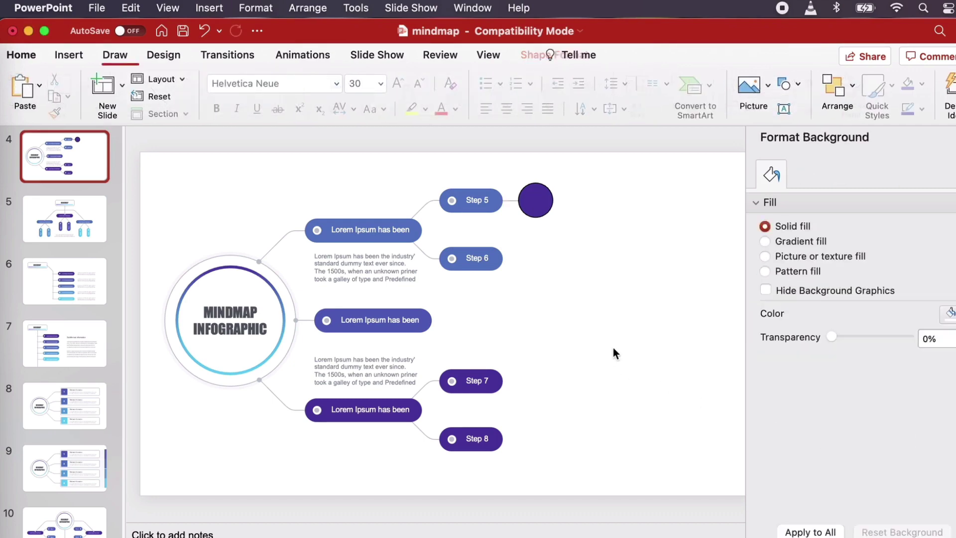
- Give the circle beside Step 5 a green fill and no outline
left_click(537, 200)
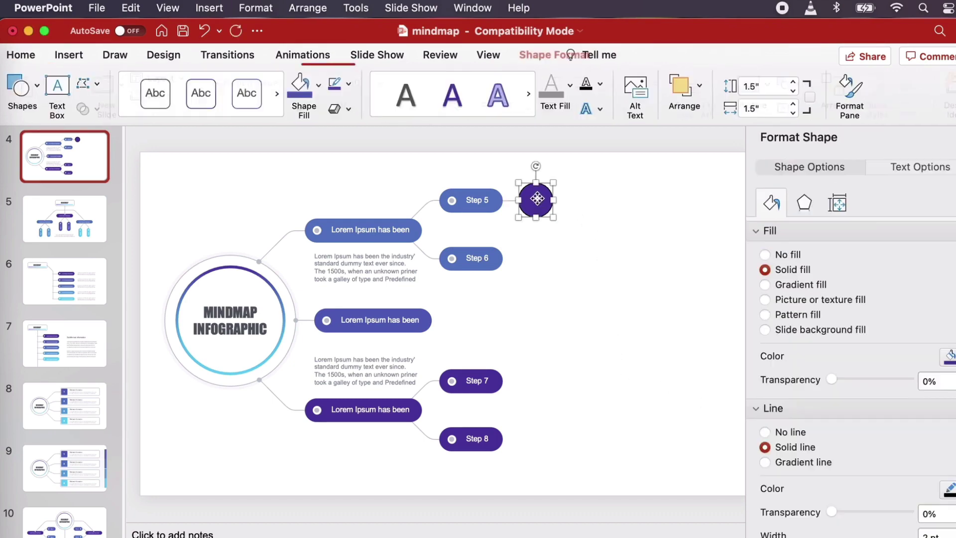
left_click(765, 432)
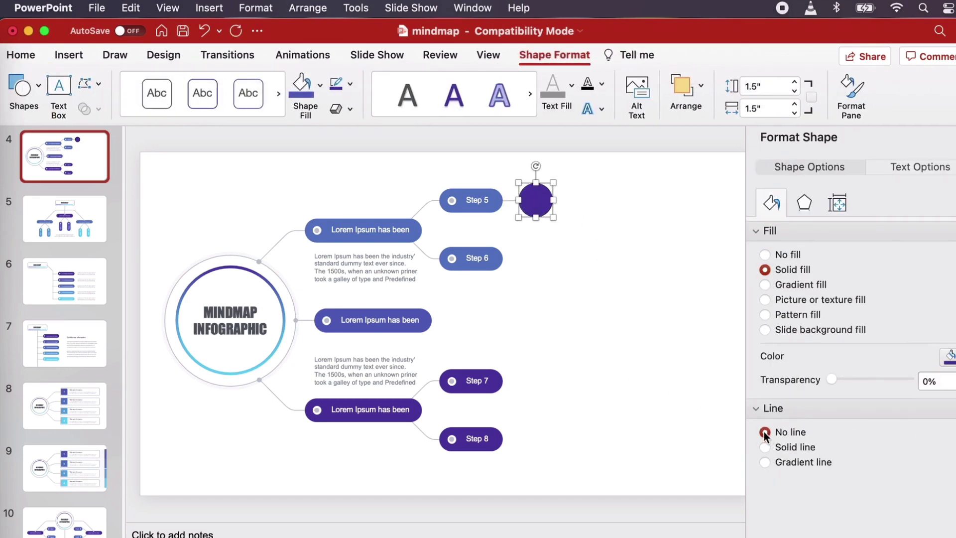
left_click(950, 357)
left_click(951, 508)
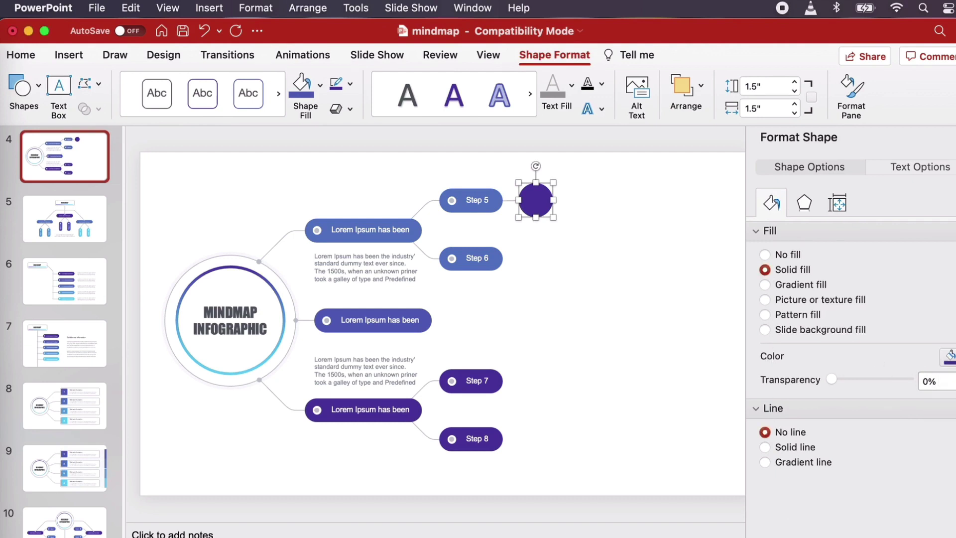
left_click(642, 351)
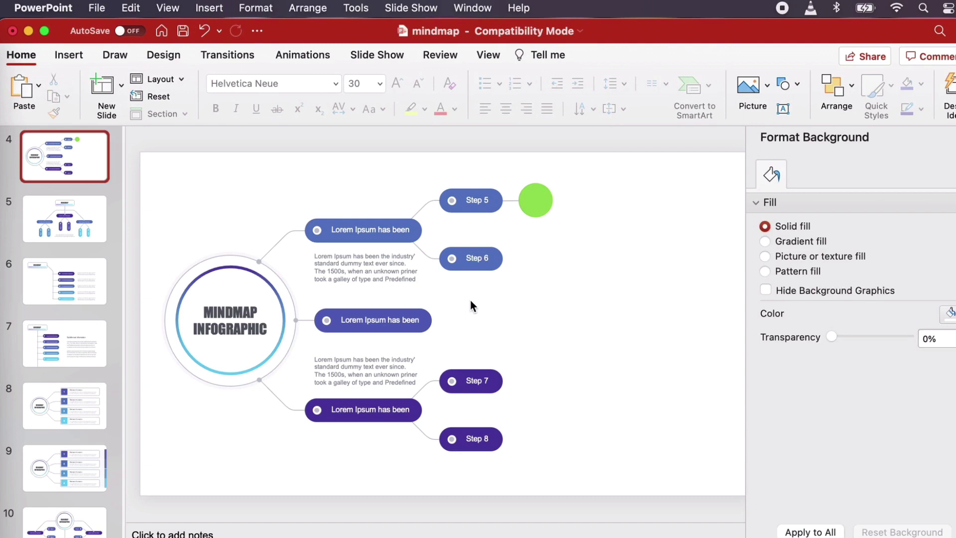
left_click(487, 208)
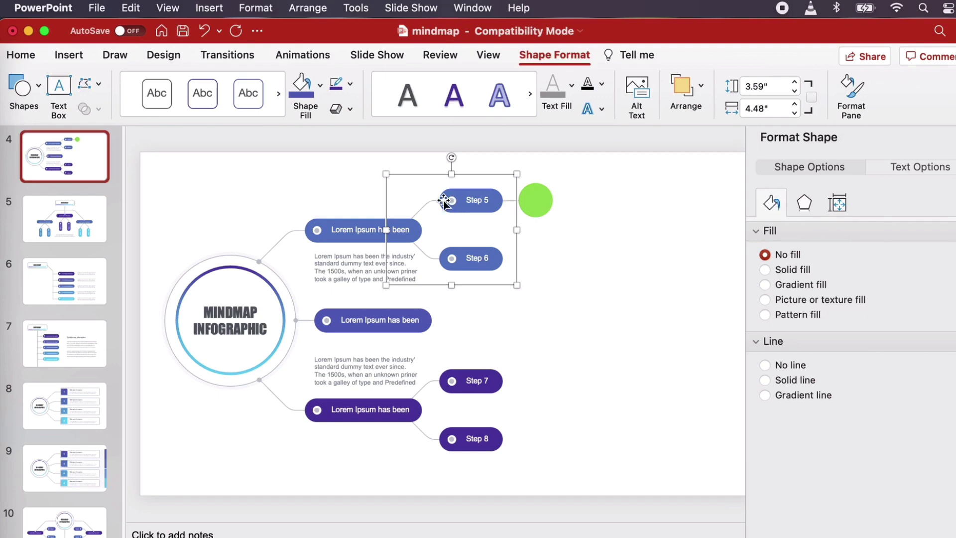
- Copy and paste the Step 5/Step 6 branch, placing the copy beside Steps 7 and 8
left_click_drag(384, 152, 518, 280)
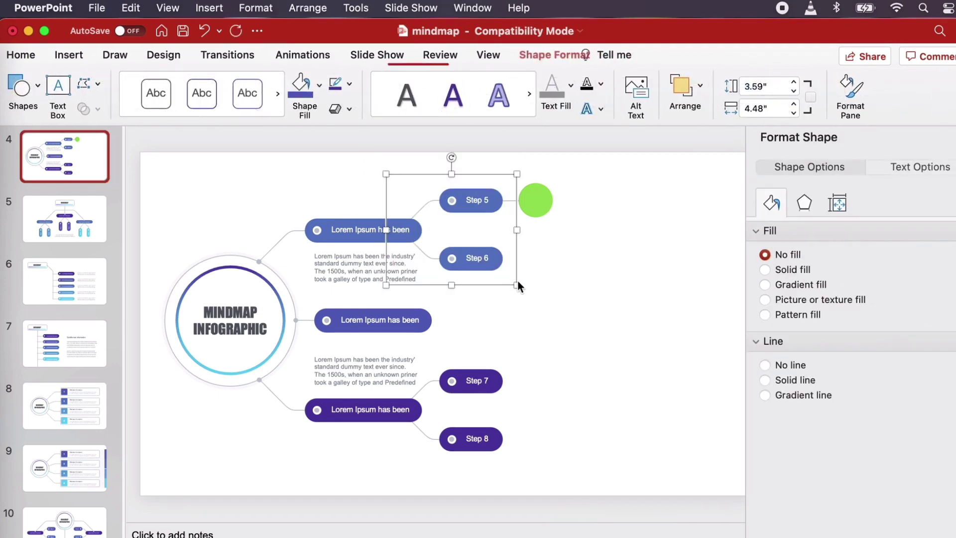
left_click(129, 8)
left_click(136, 92)
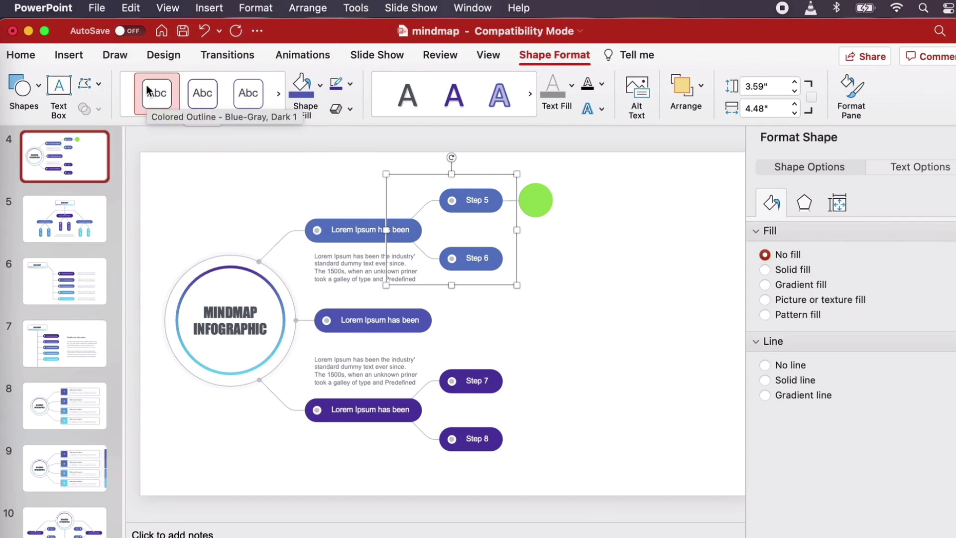
left_click(130, 8)
left_click(156, 120)
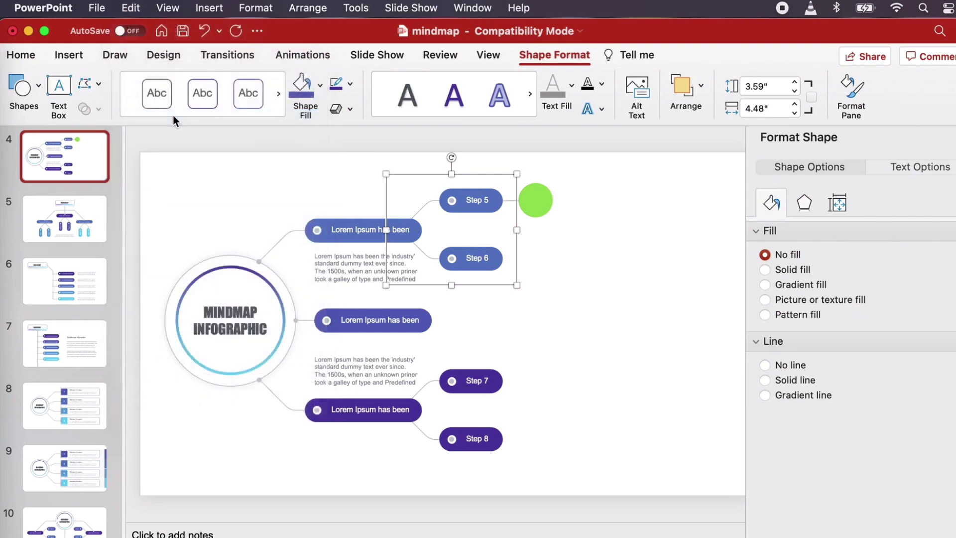
left_click(493, 201)
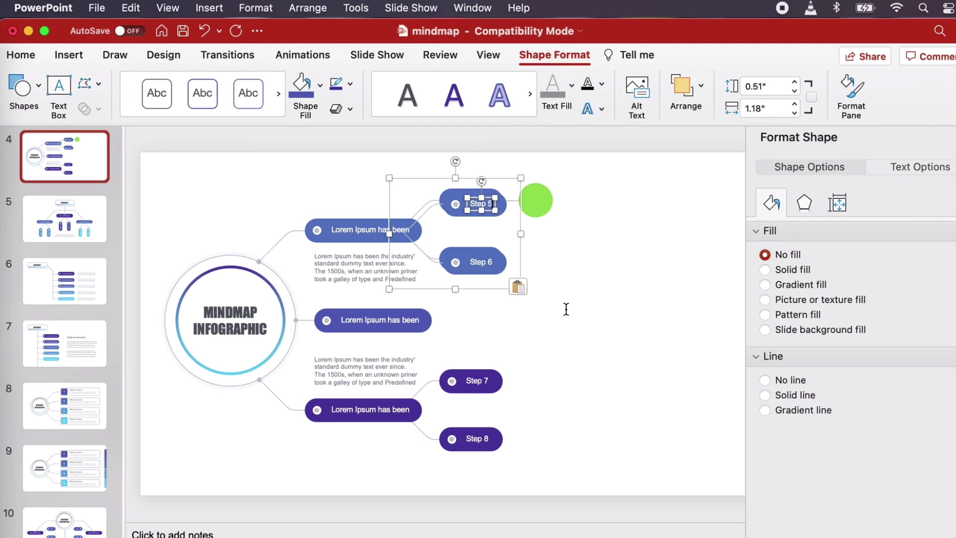
left_click(462, 218)
left_click_drag(456, 200, 589, 342)
left_click(673, 369)
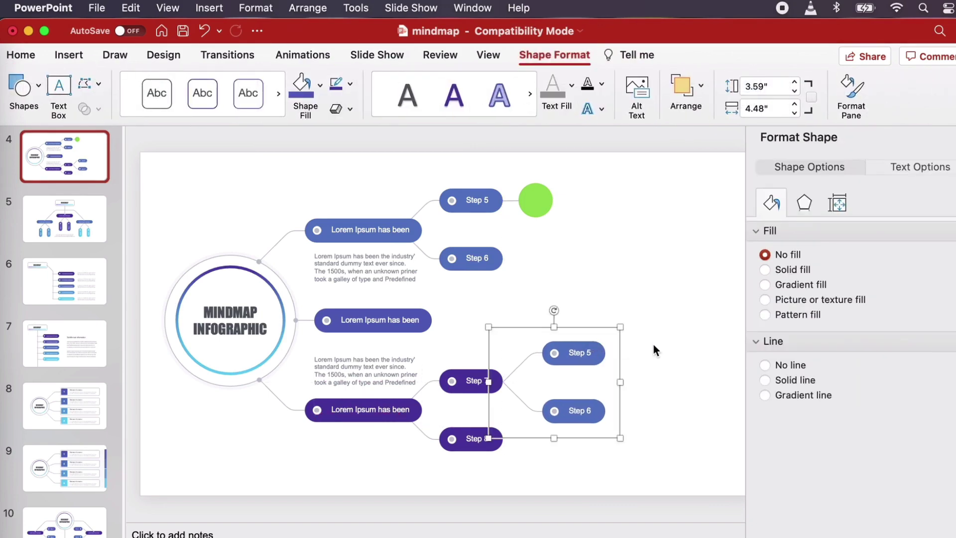
left_click(655, 347)
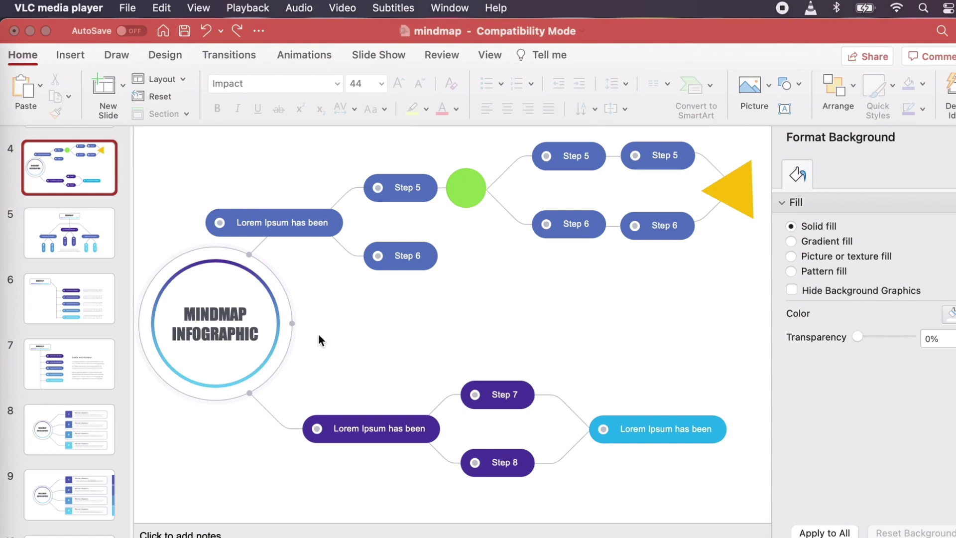
- Replace MINDMAP in the central title with 'DECISION TREE'
left_click(230, 319)
left_click(230, 311)
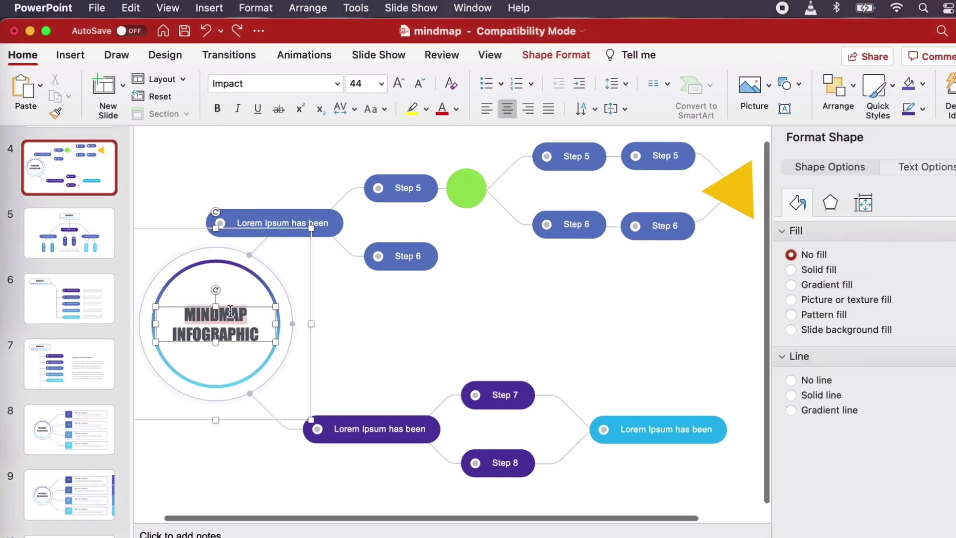
type("DECISION")
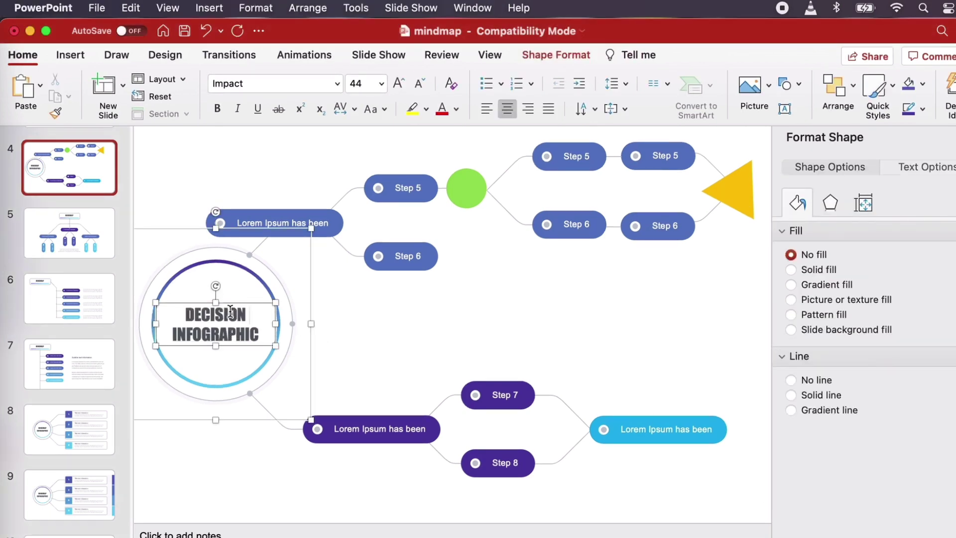
type(" TREE")
left_click(405, 329)
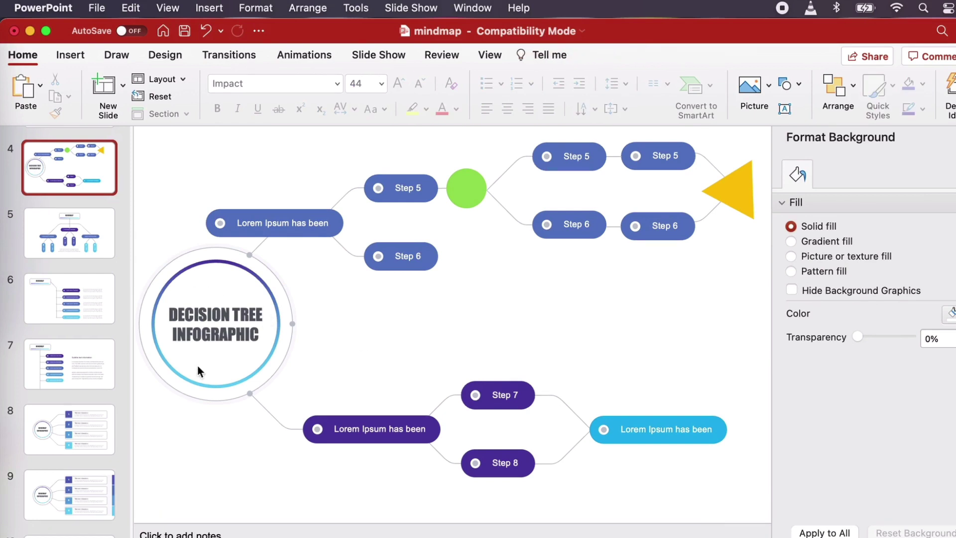
- Duplicate the 'DECISION TREE INFOGRAPHIC' title box and move the copy right of the circle
left_click(240, 302)
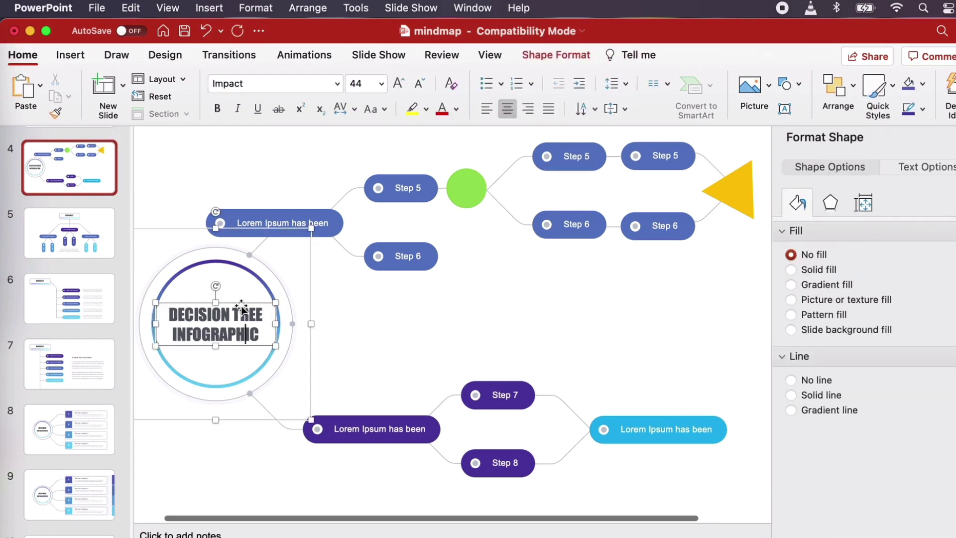
key("super+c")
key("super+v")
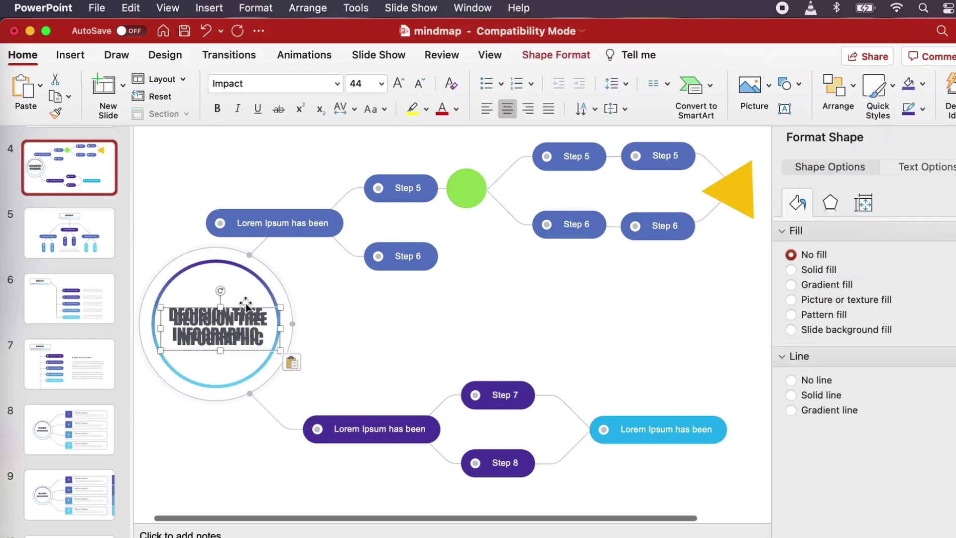
left_click_drag(241, 303, 412, 306)
left_click(546, 324)
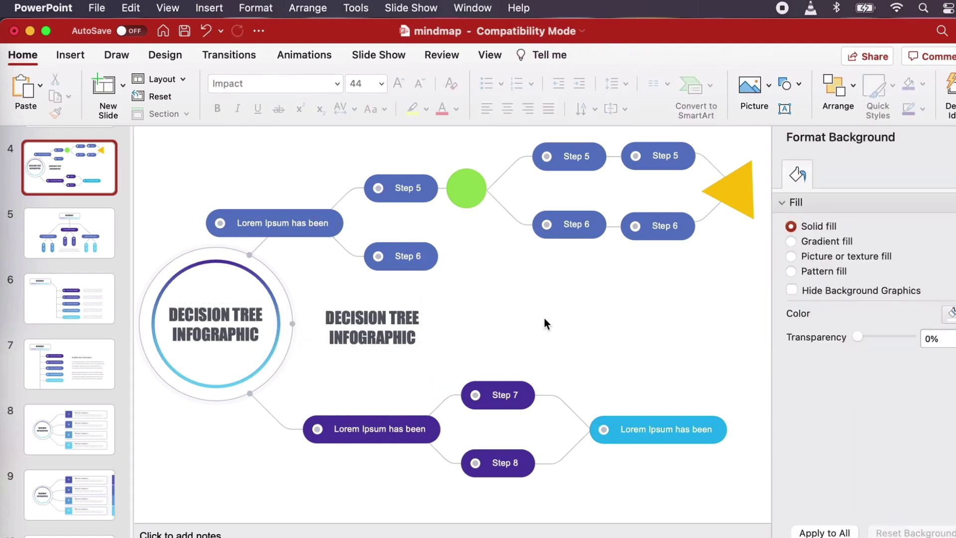
left_click(379, 318)
left_click(919, 172)
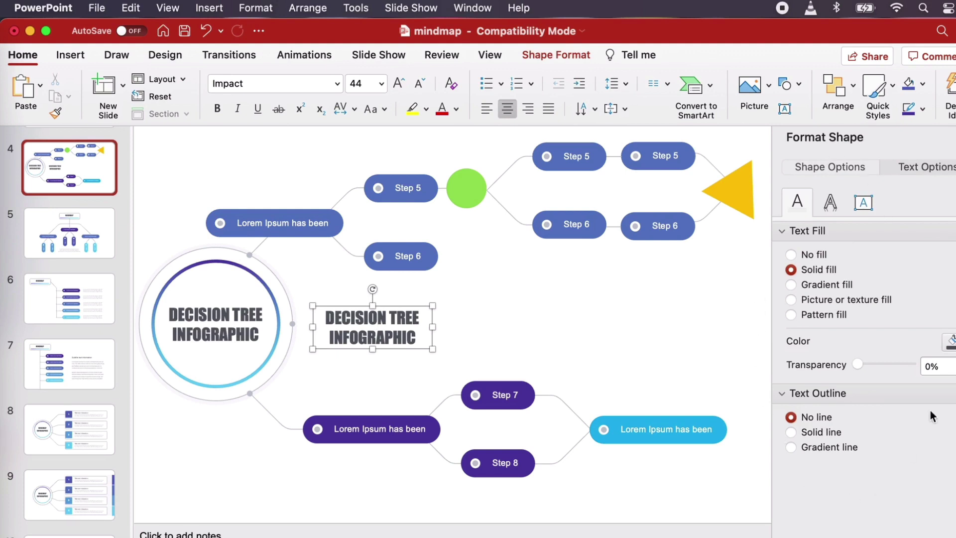
left_click(489, 281)
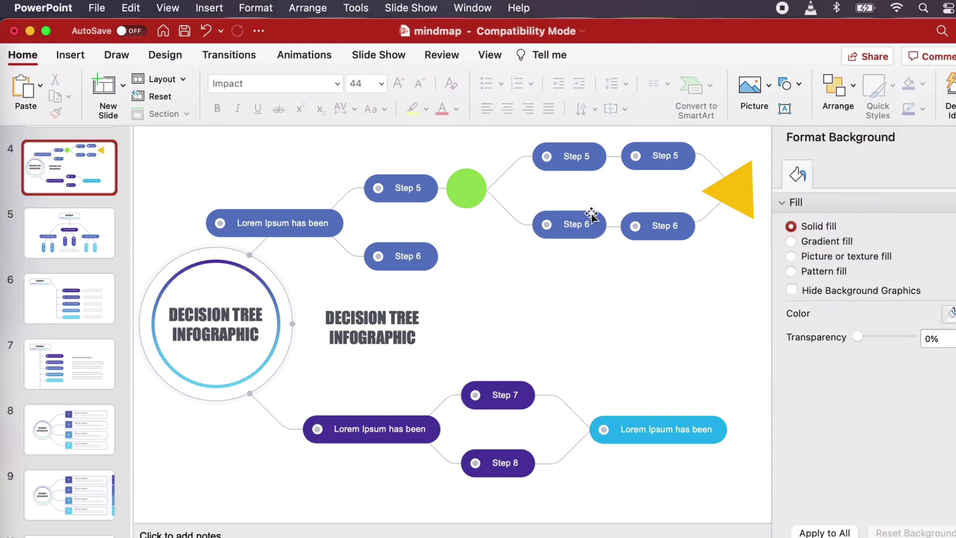
- Try the Design variants, settling on the white grey-and-blue variant
left_click(172, 59)
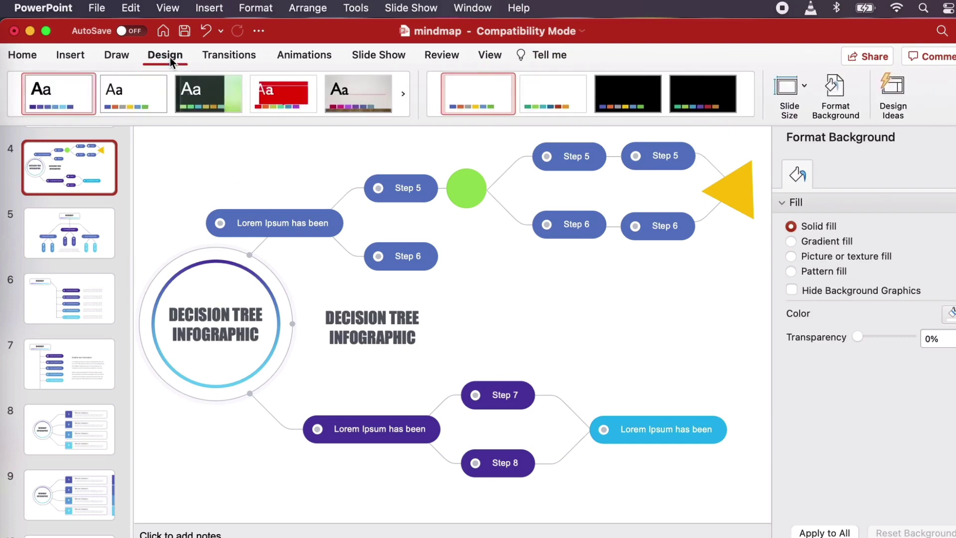
left_click(550, 102)
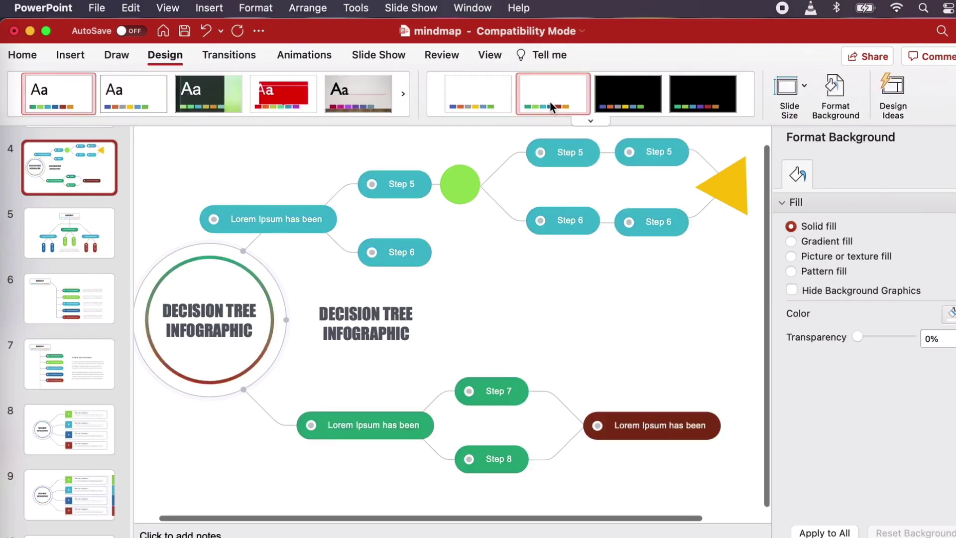
left_click(626, 100)
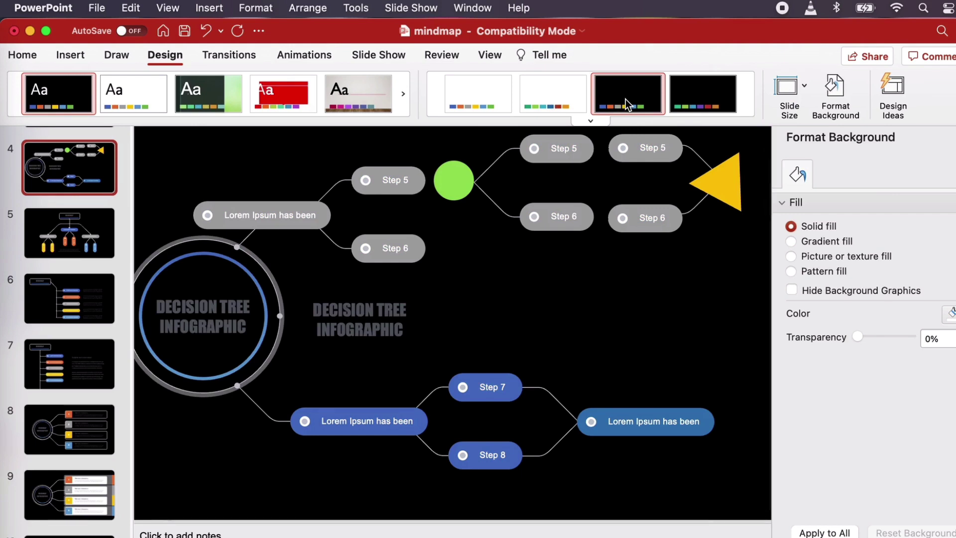
left_click(471, 106)
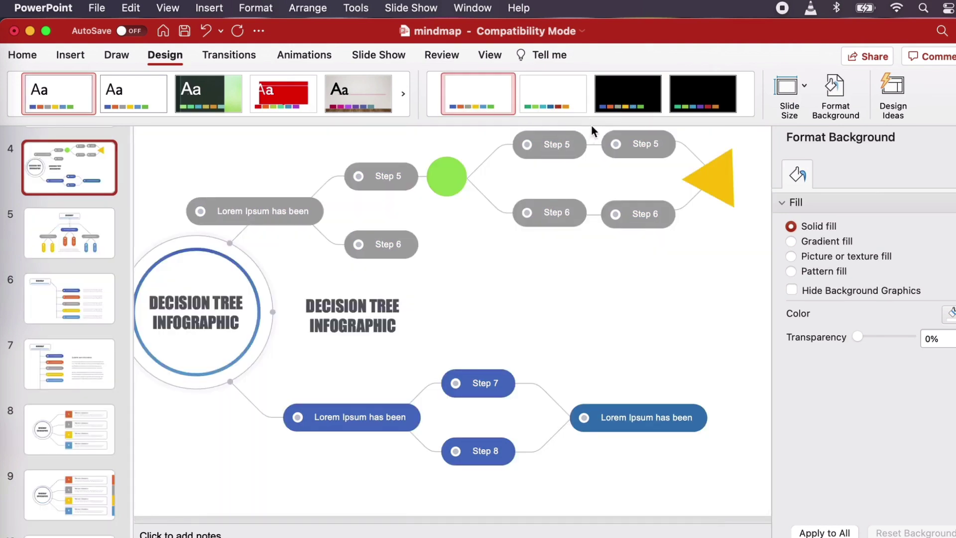
scroll(557, 302, "left", 3)
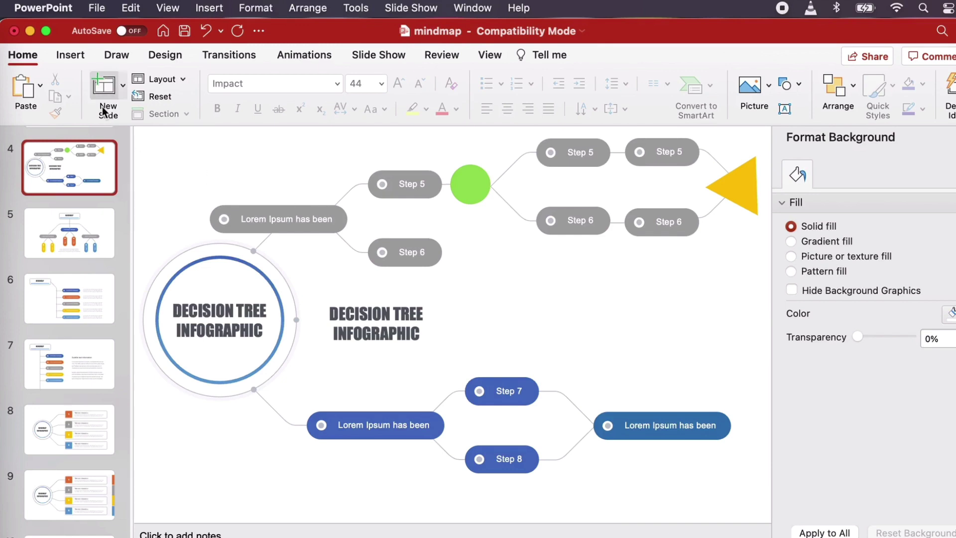
- Insert the logodesign.png picture from file onto slide 4
left_click(75, 56)
left_click(130, 87)
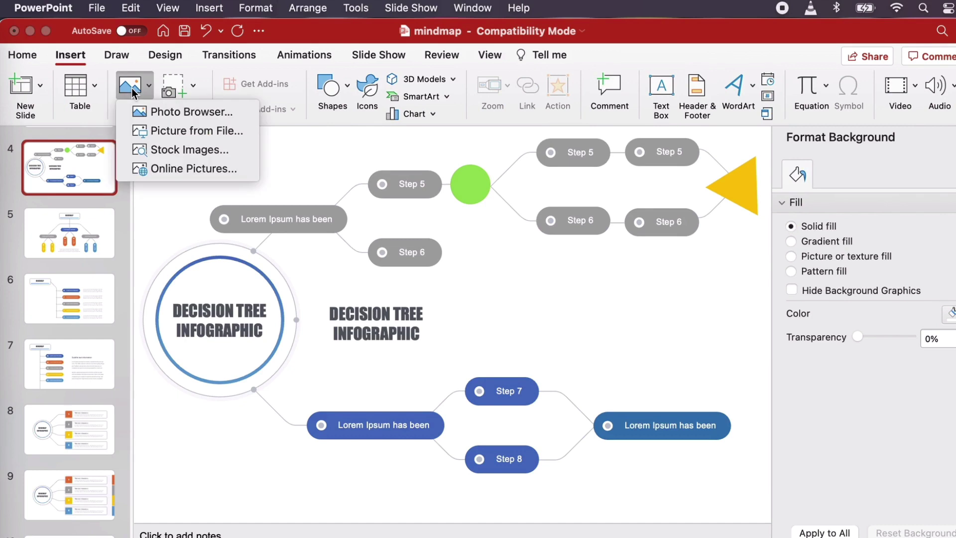
left_click(245, 133)
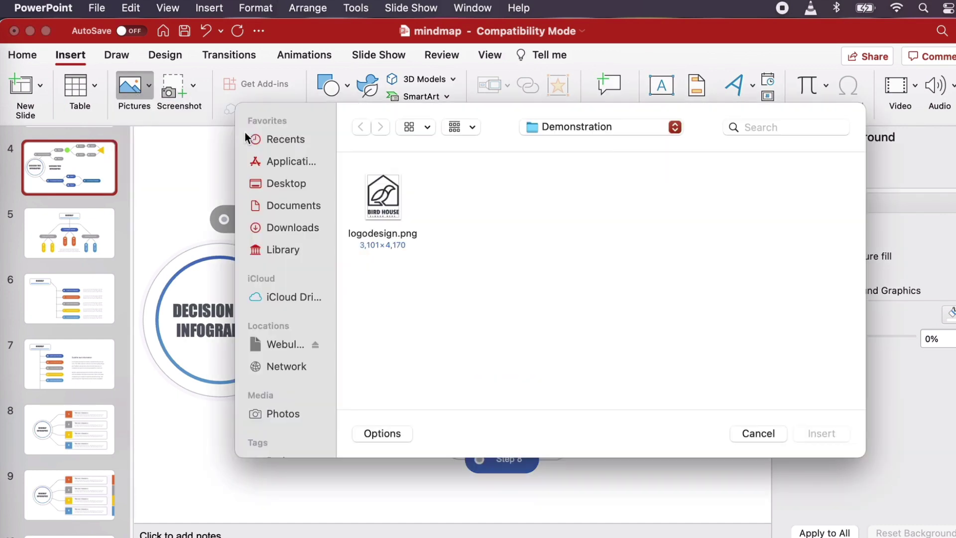
left_click(396, 196)
left_click(822, 434)
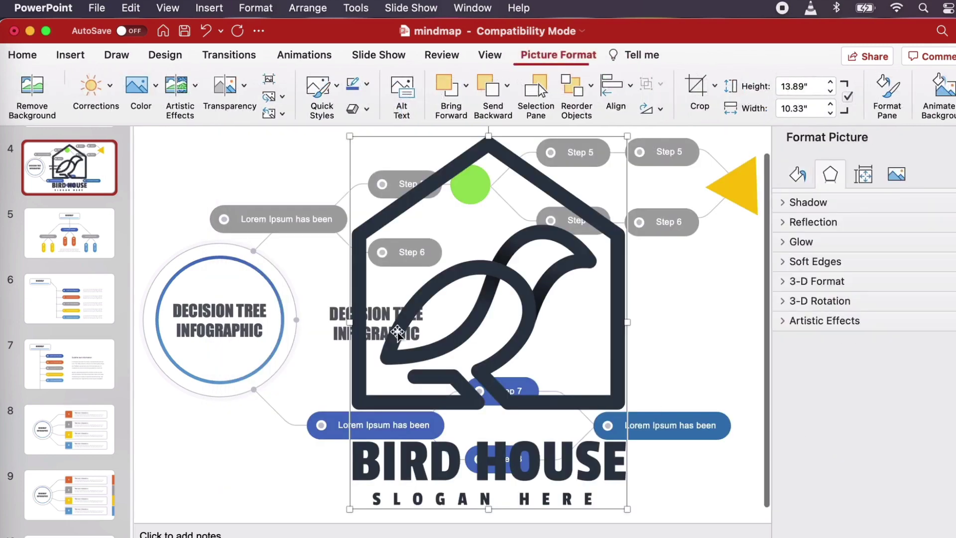
- Shrink the logo to about 2.7 by 2 inches and place it in the bottom-left corner
left_click_drag(625, 135, 474, 343)
left_click_drag(401, 381, 197, 397)
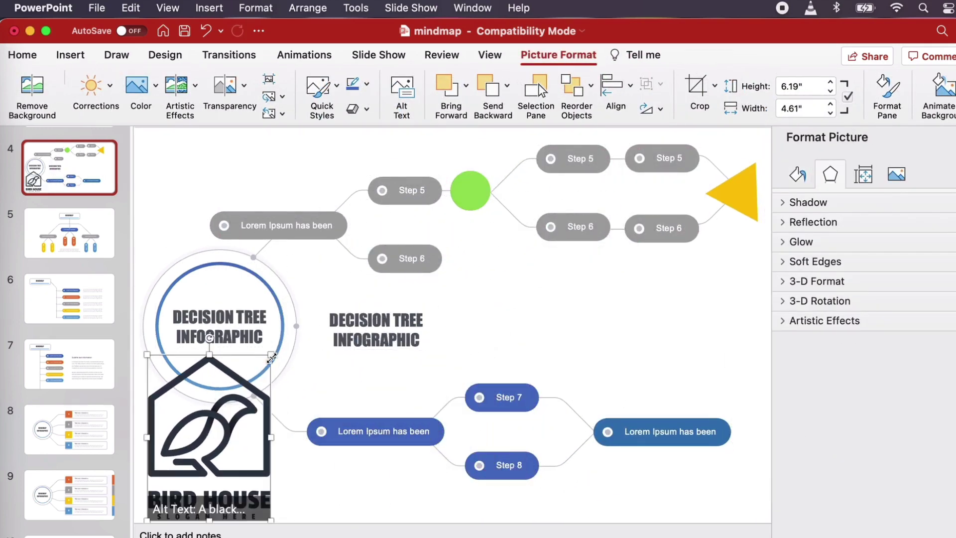
left_click_drag(270, 355, 201, 447)
left_click_drag(184, 498, 196, 482)
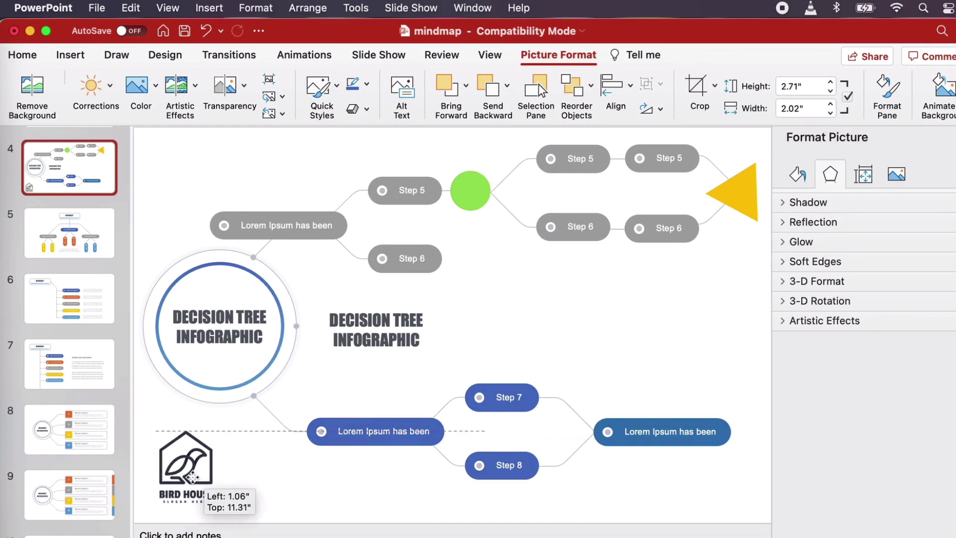
left_click(321, 482)
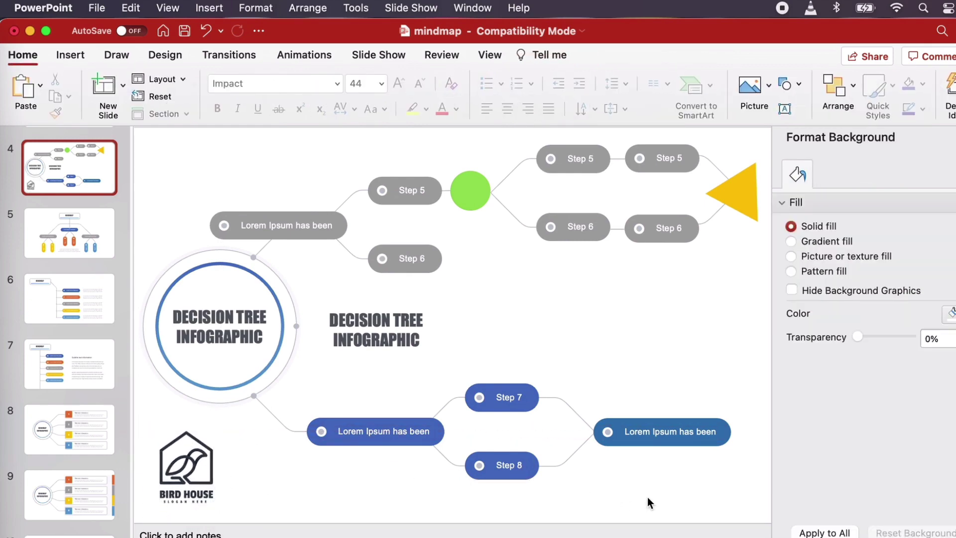